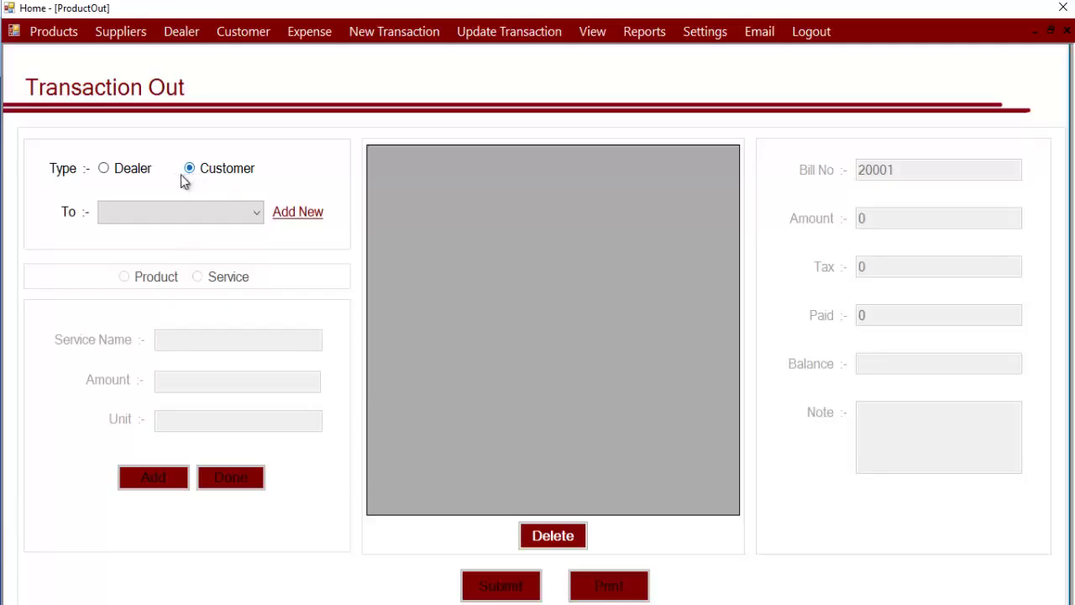
Set the outgoing transaction's type to Dealer and choose the first listed dealer as the recipient
click(105, 172)
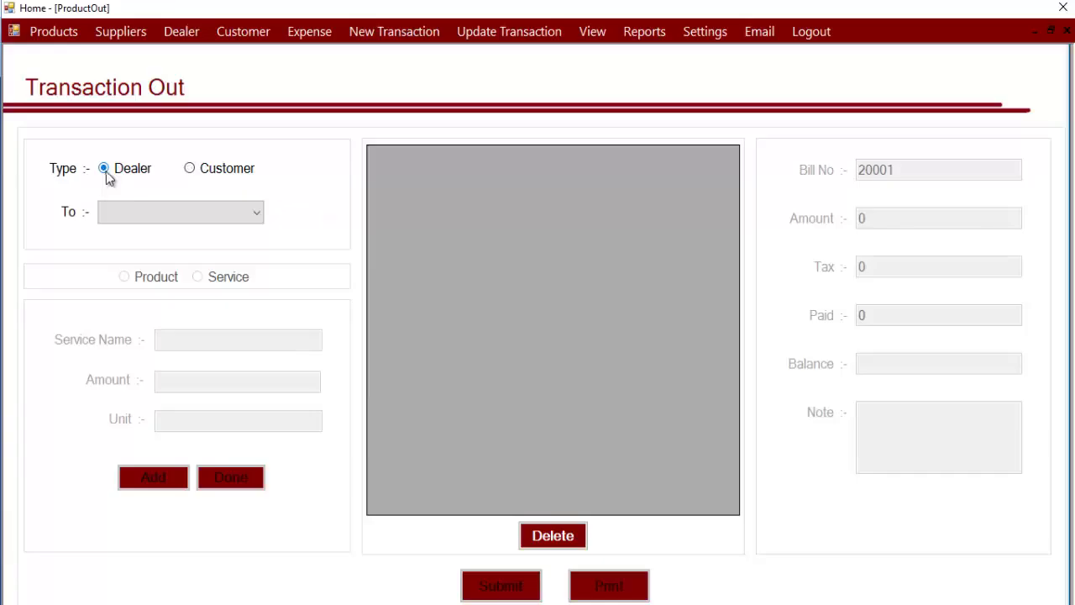
click(149, 216)
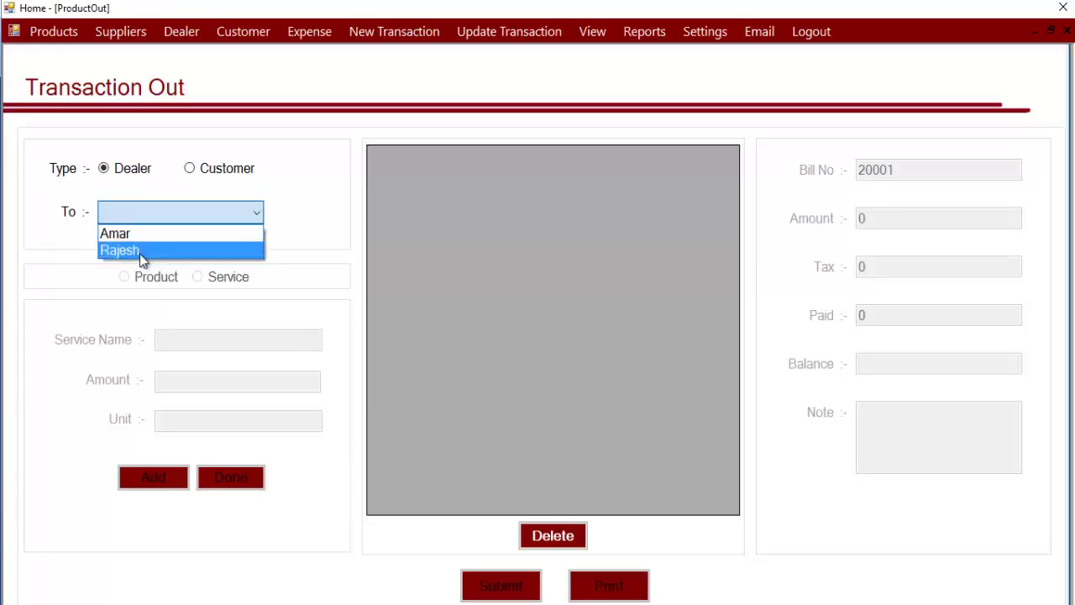
click(172, 34)
click(172, 34)
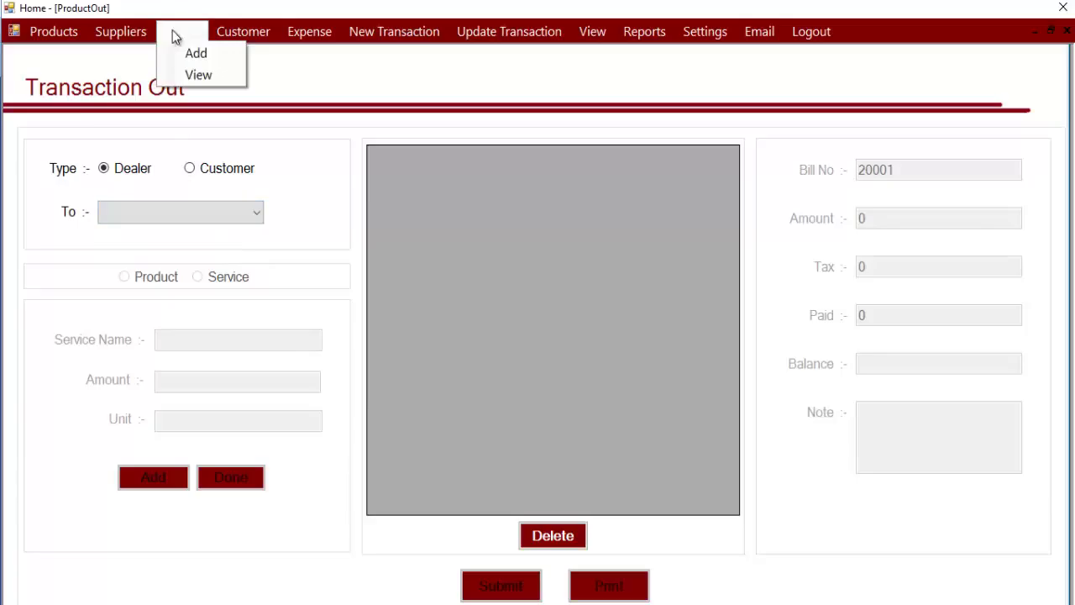
click(133, 225)
click(138, 220)
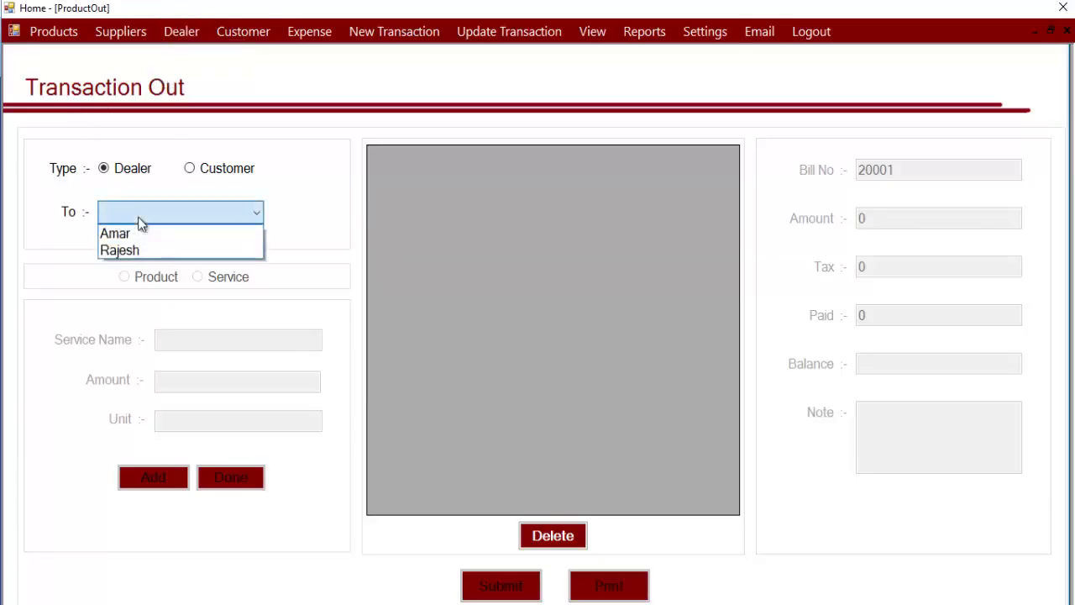
click(138, 232)
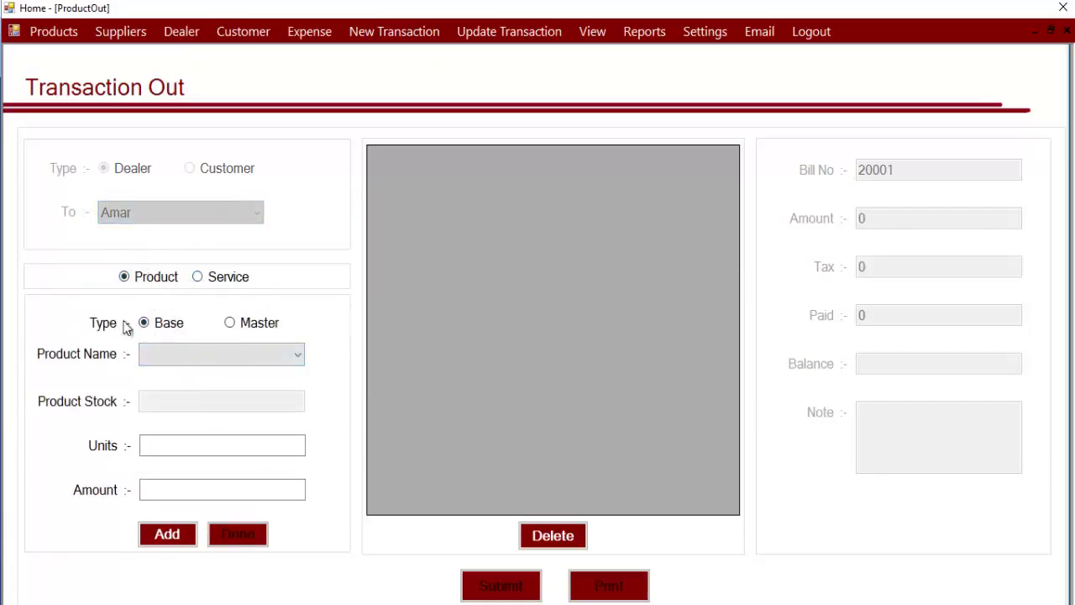
Add 3 units of the base product Earing to the transaction with an amount of 56000
click(199, 277)
click(126, 277)
click(168, 355)
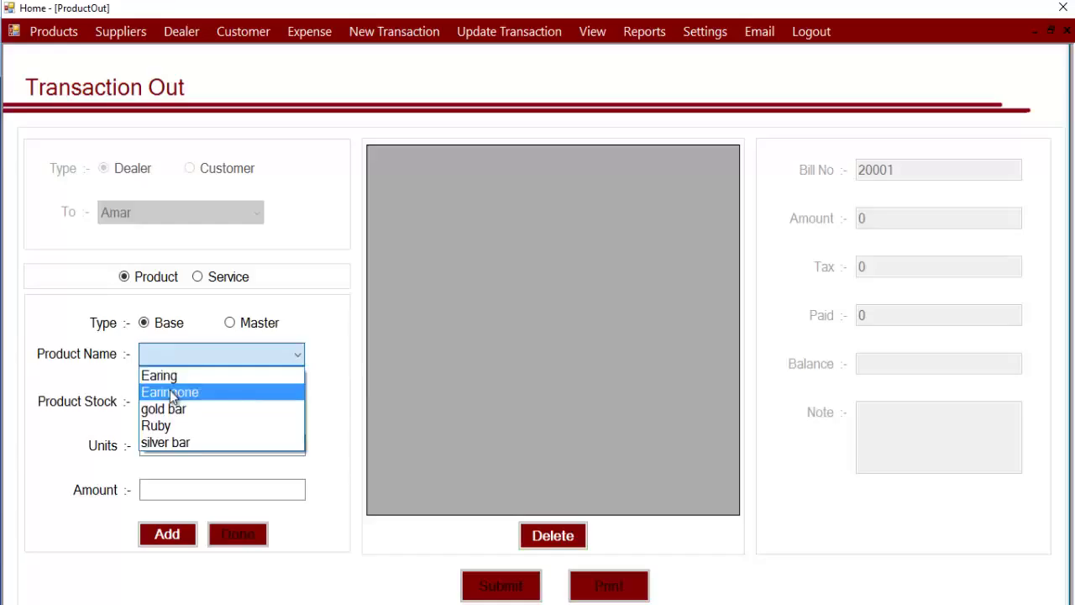
click(174, 377)
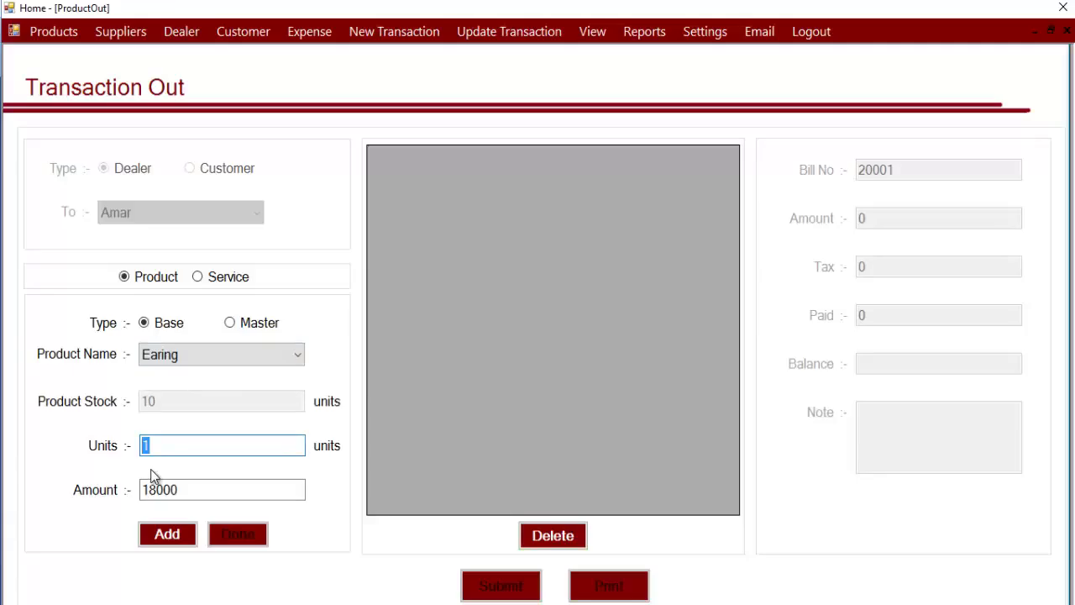
text(3)
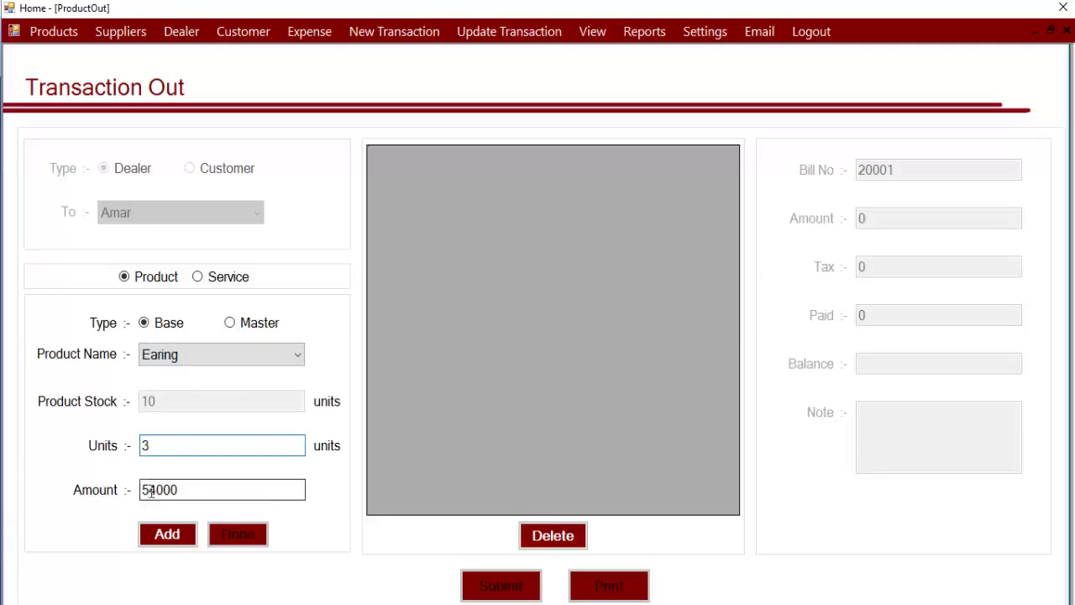
click(149, 491)
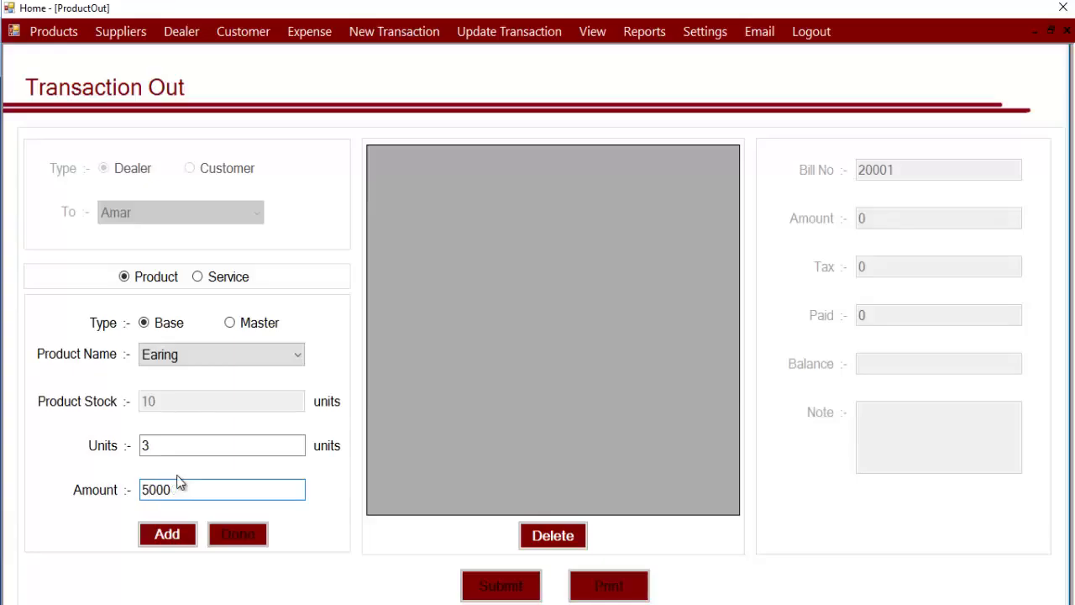
click(176, 536)
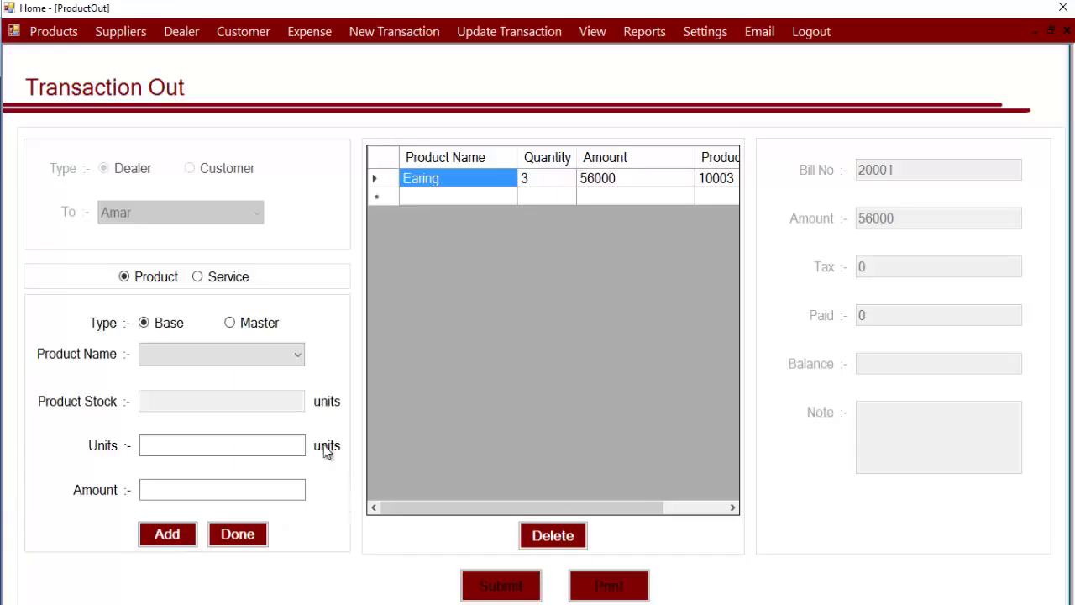
Add the base product Ruby to the transaction with an amount of 8000
click(267, 360)
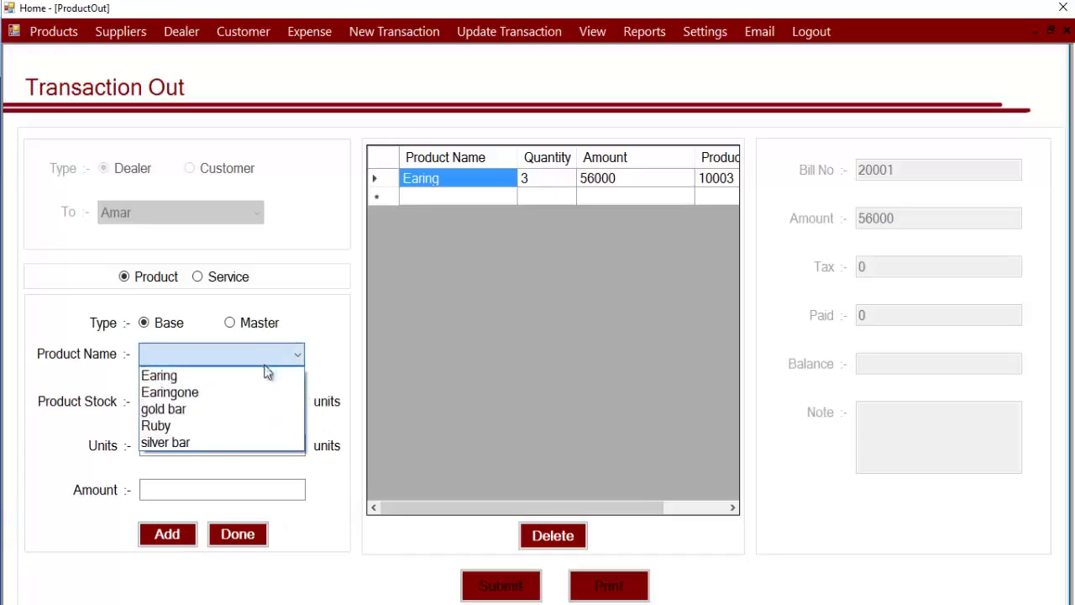
click(330, 357)
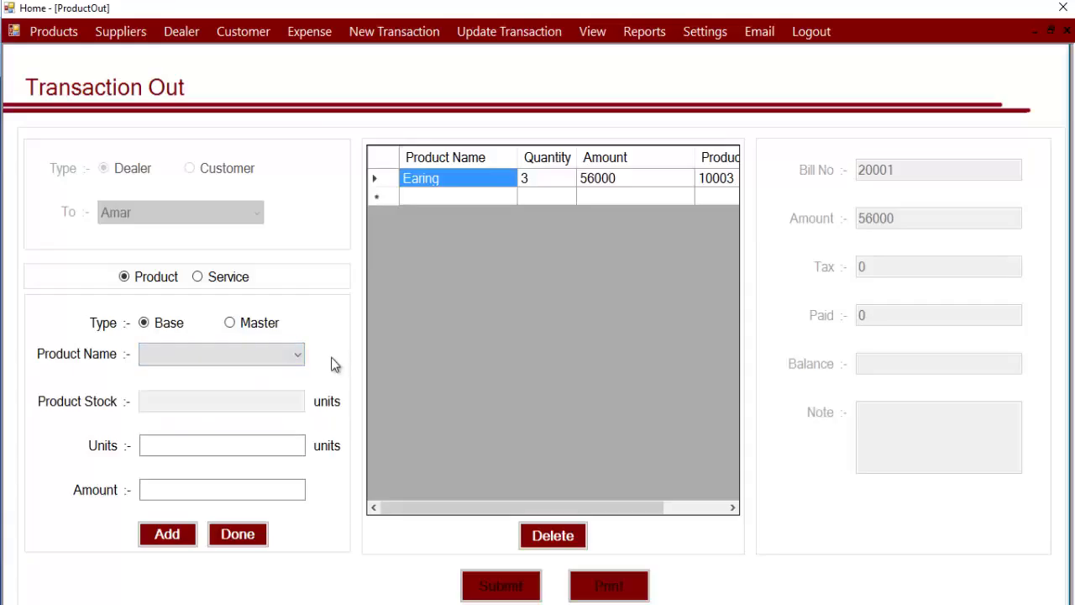
click(278, 360)
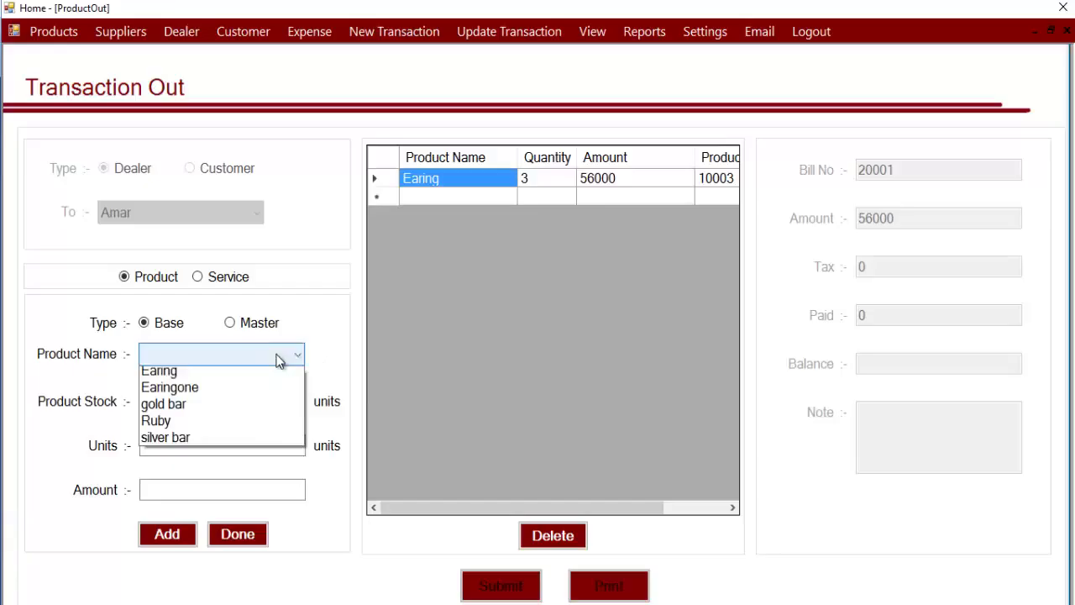
click(240, 423)
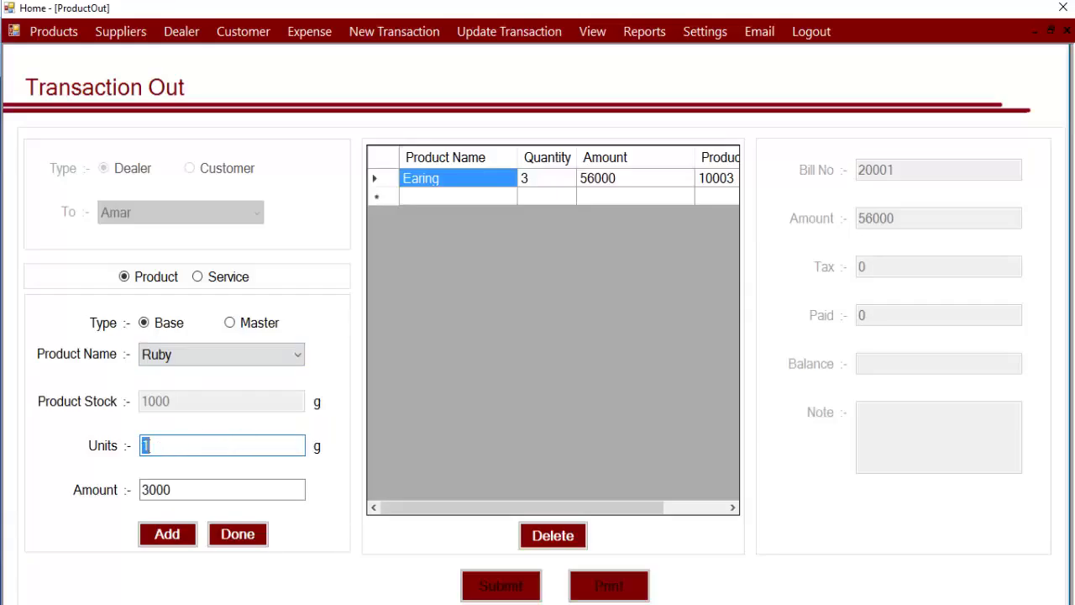
click(148, 492)
key(BackSpace)
text(8)
click(155, 533)
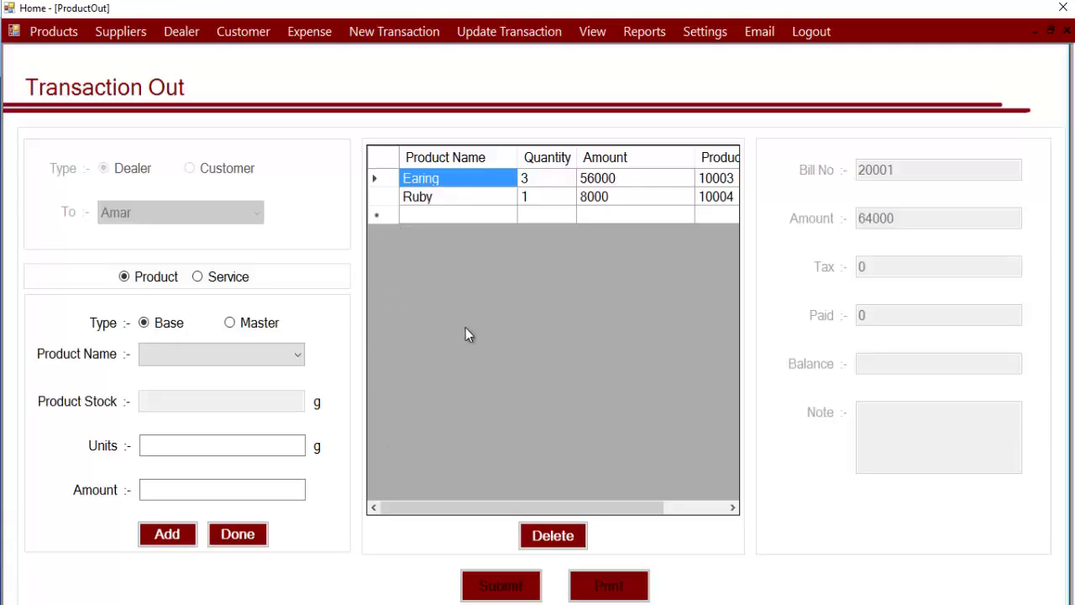
Finish the item list, set the paid amount to 34000 and submit the transaction
click(236, 538)
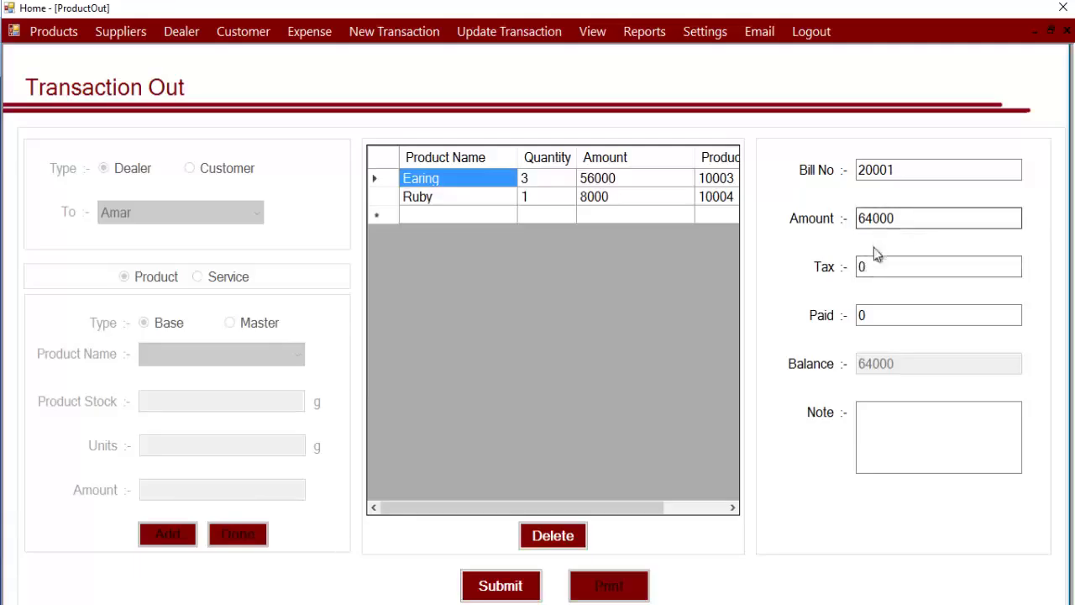
double_click(865, 316)
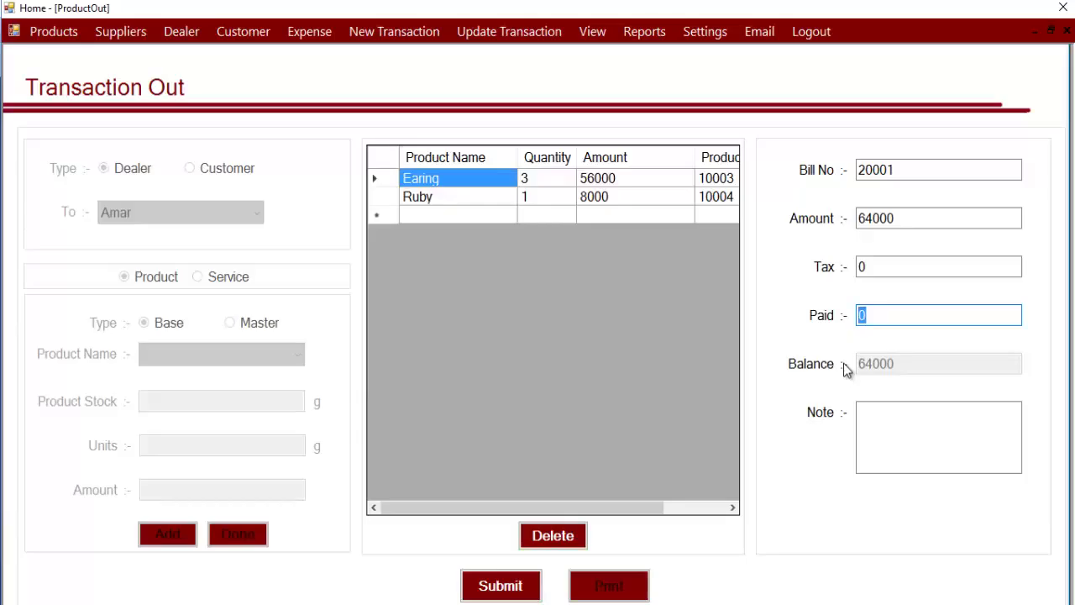
text(34000)
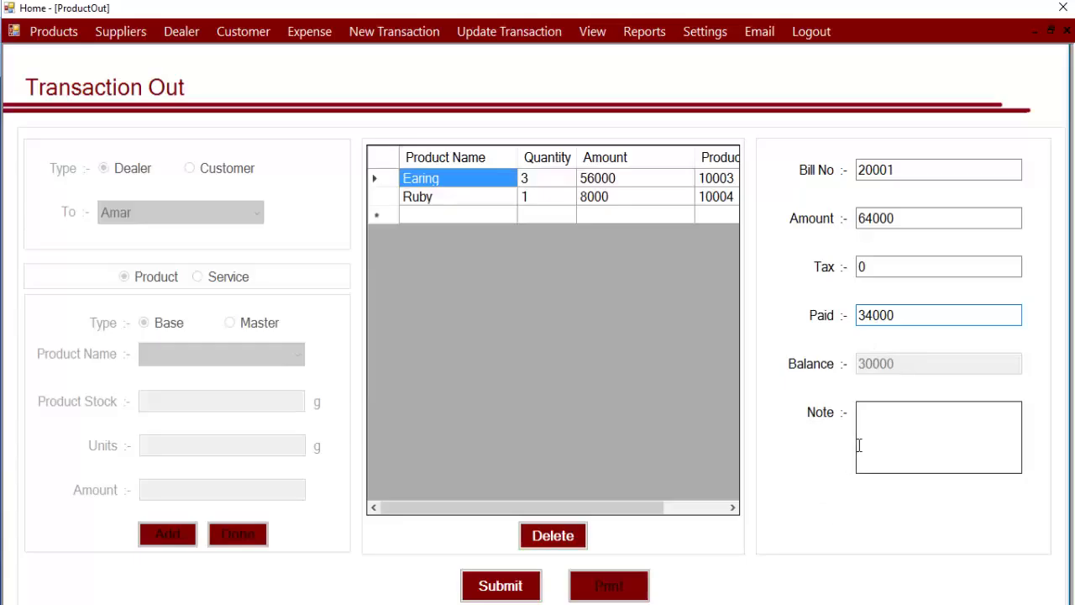
click(512, 594)
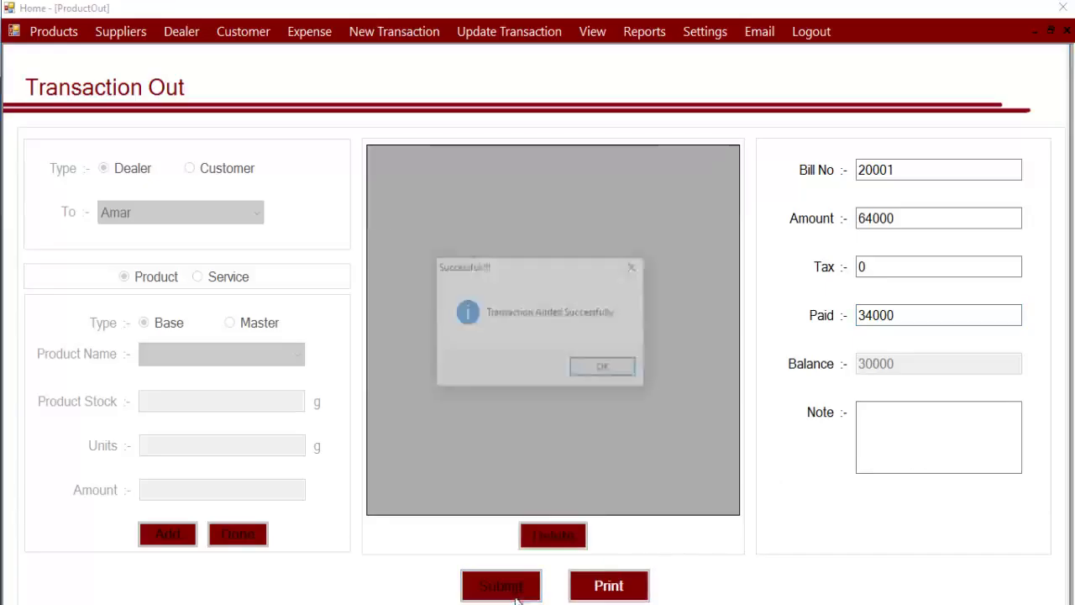
click(624, 373)
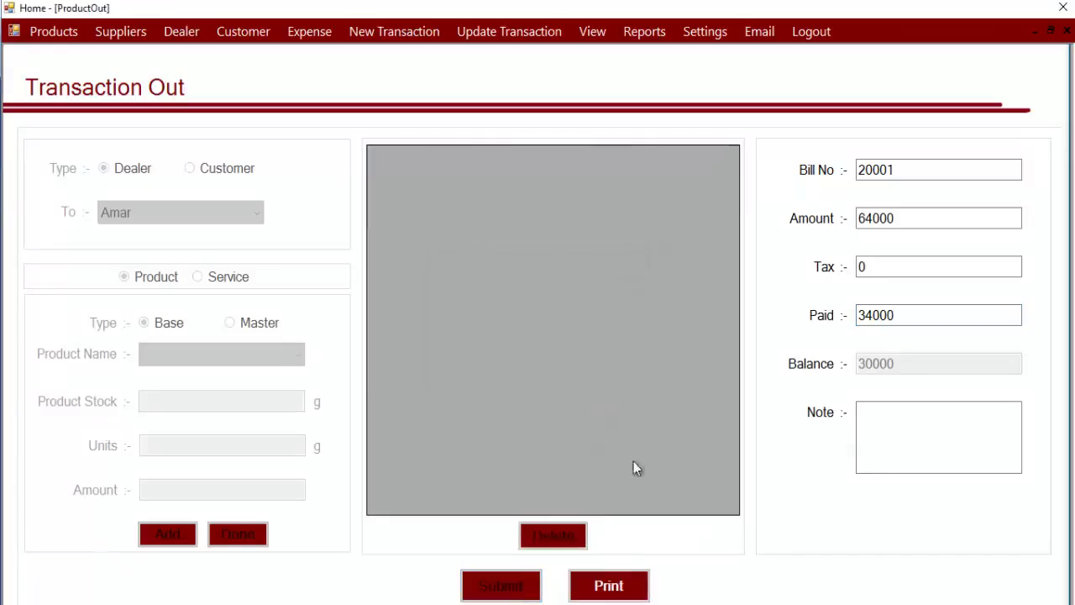
Open the submitted transaction's printable bill report and view its print options without printing
click(623, 588)
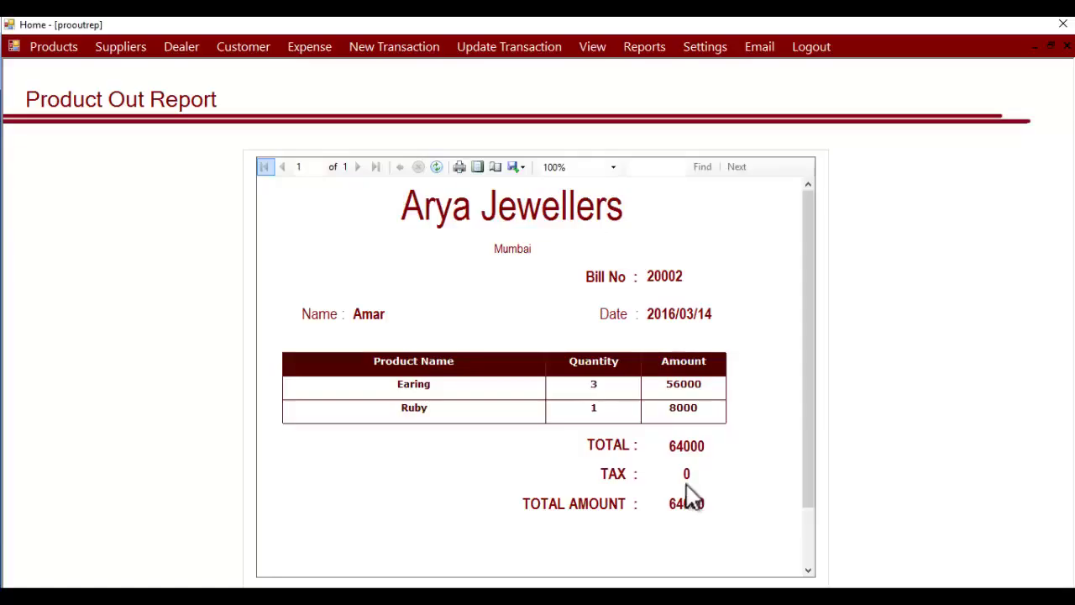
click(459, 173)
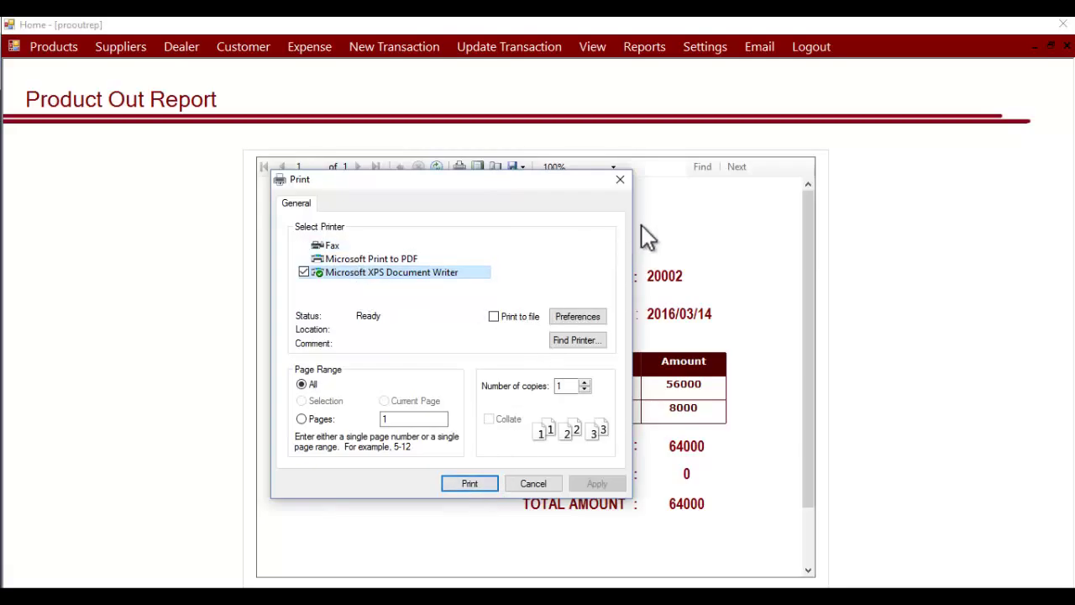
click(623, 181)
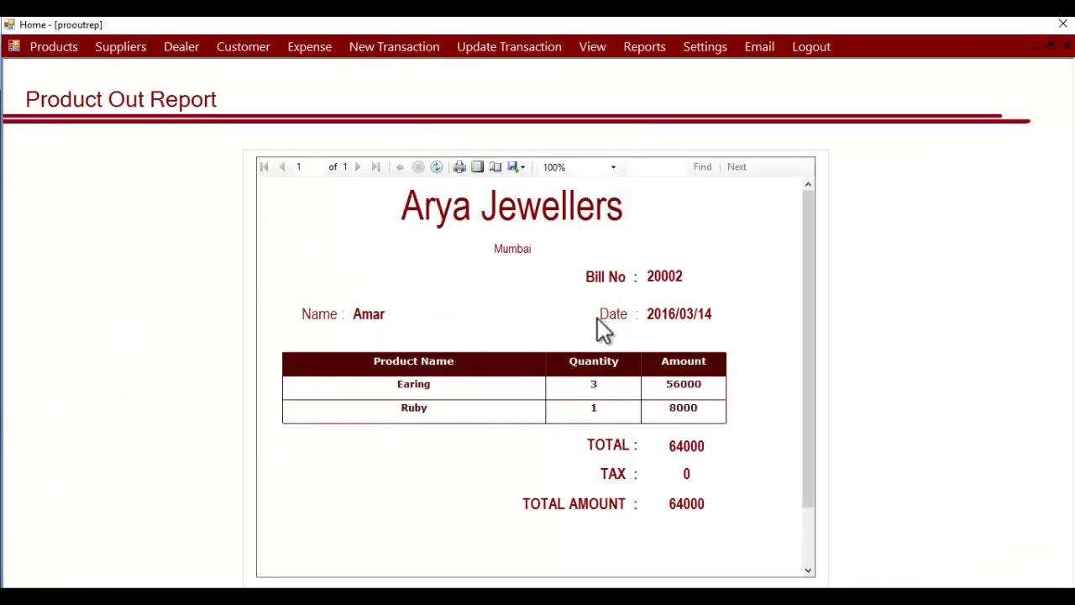